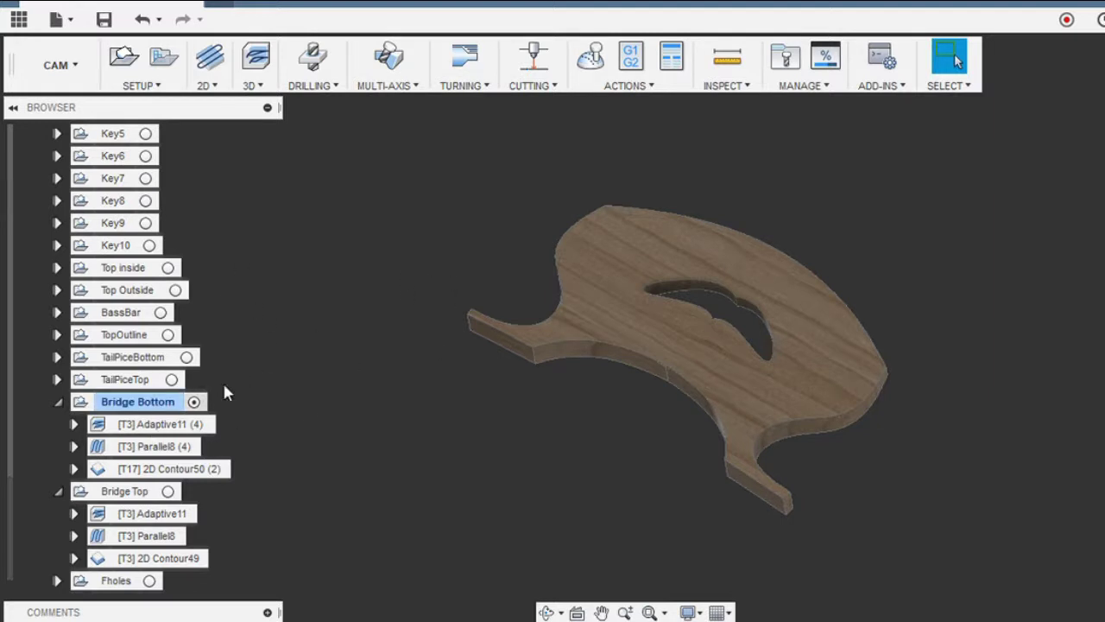
pyautogui.click(139, 403)
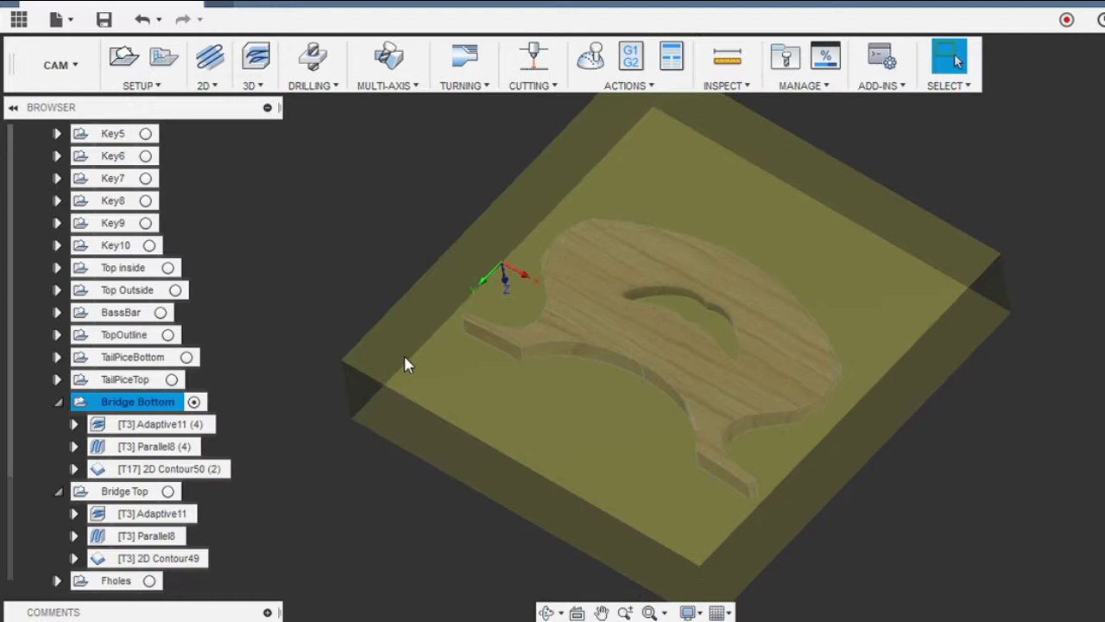
pyautogui.click(131, 492)
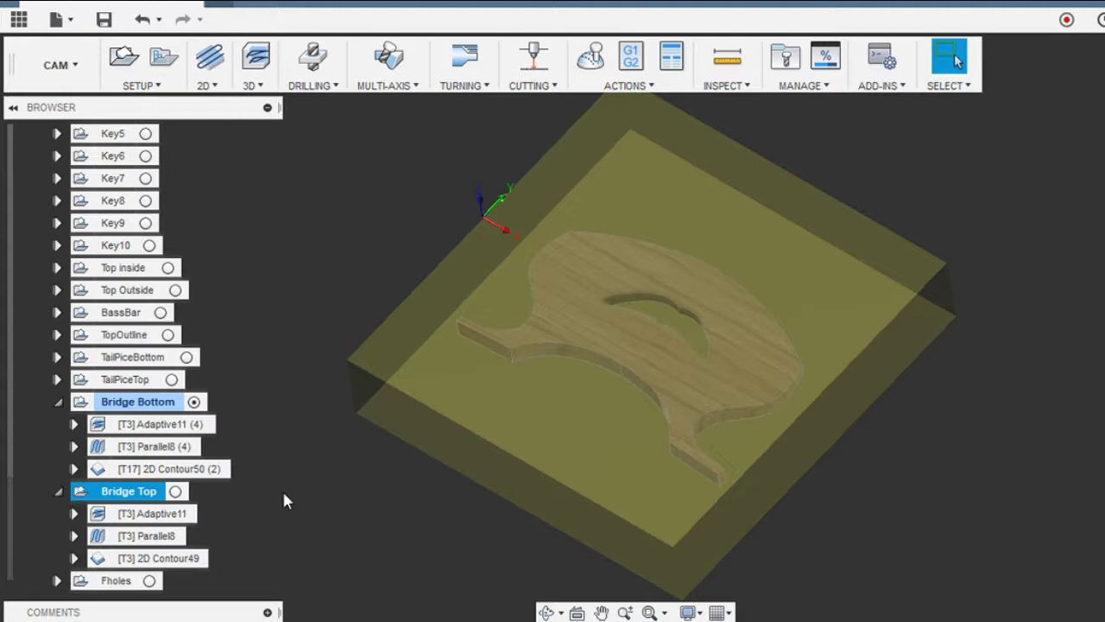
pyautogui.click(131, 403)
pyautogui.click(119, 491)
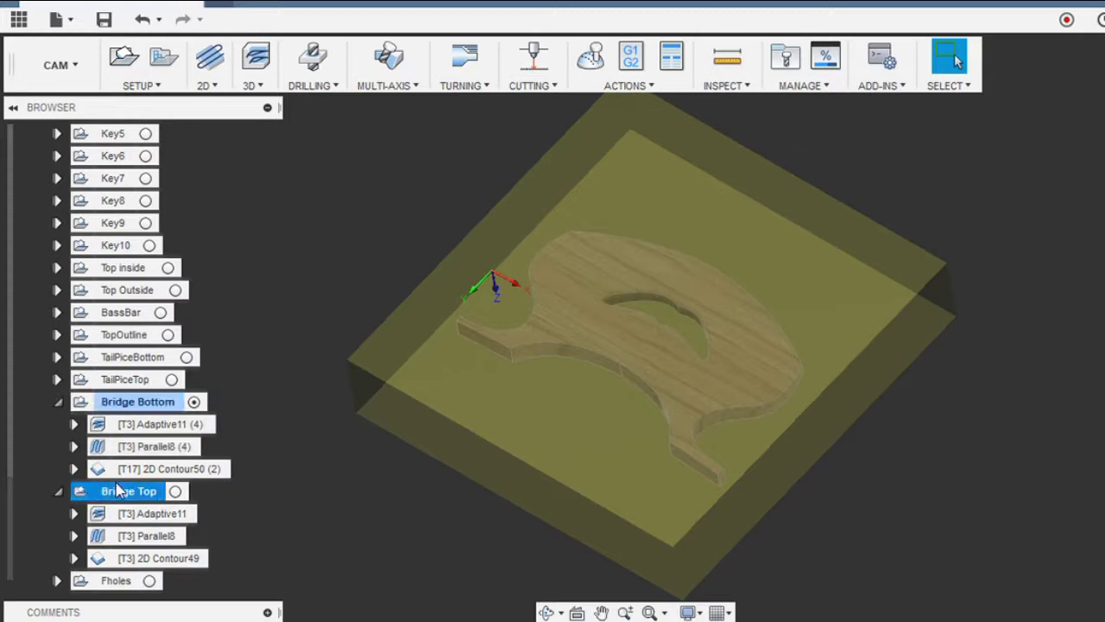
pyautogui.click(177, 514)
pyautogui.click(168, 539)
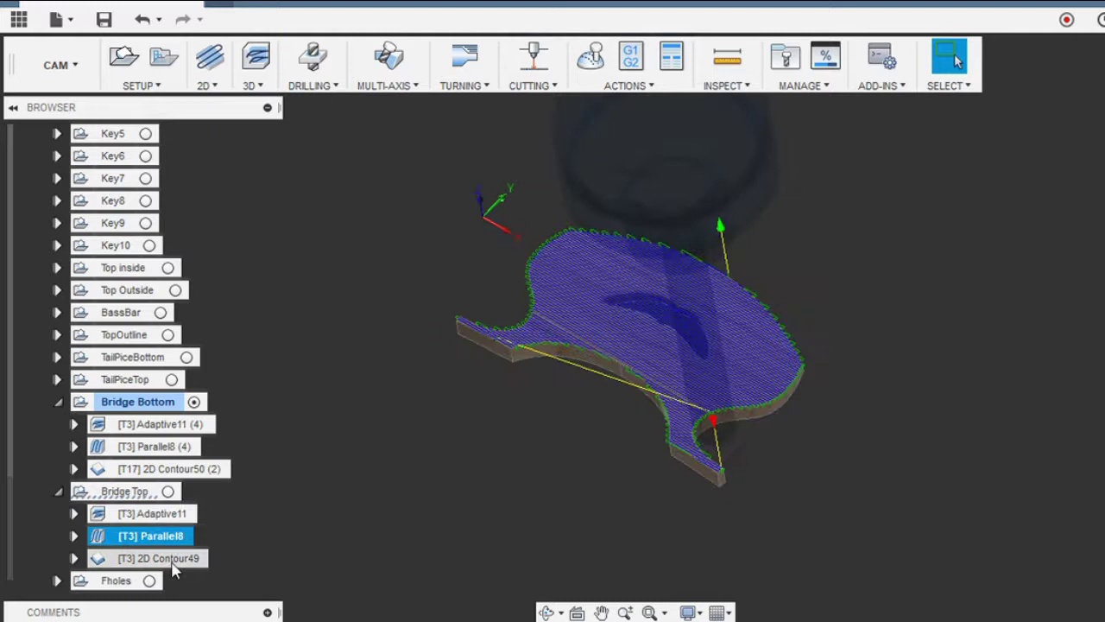
pyautogui.click(173, 559)
pyautogui.click(136, 404)
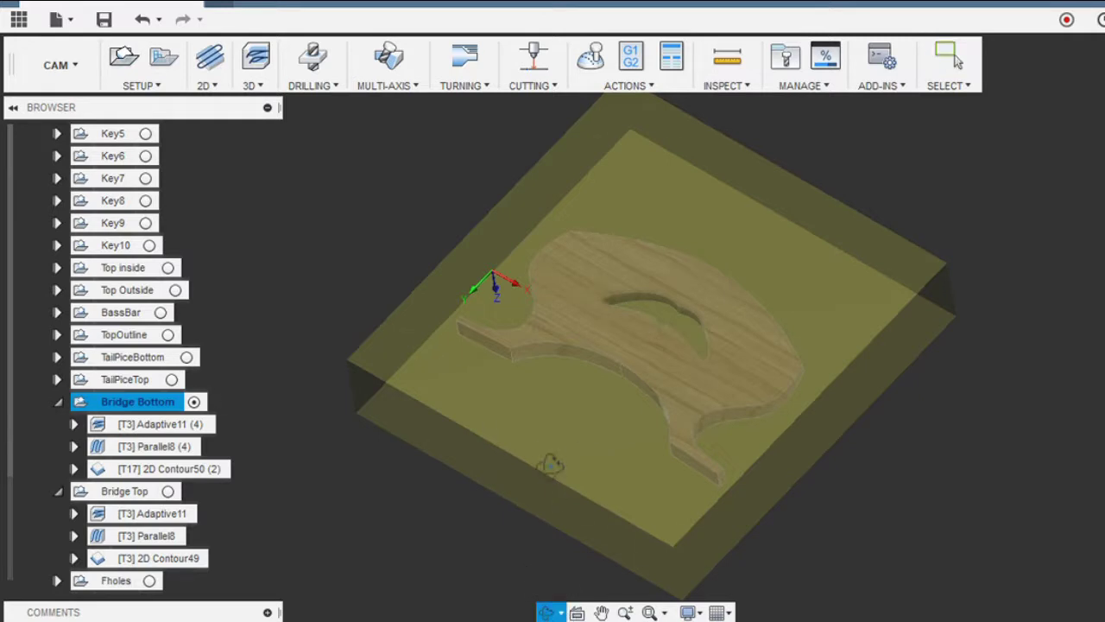
# Review the Bridge Bottom Adaptive11, Parallel8 and 2D Contour50 toolpaths from a reoriented view.
pyautogui.moveTo(550, 467); pyautogui.dragTo(588, 141)
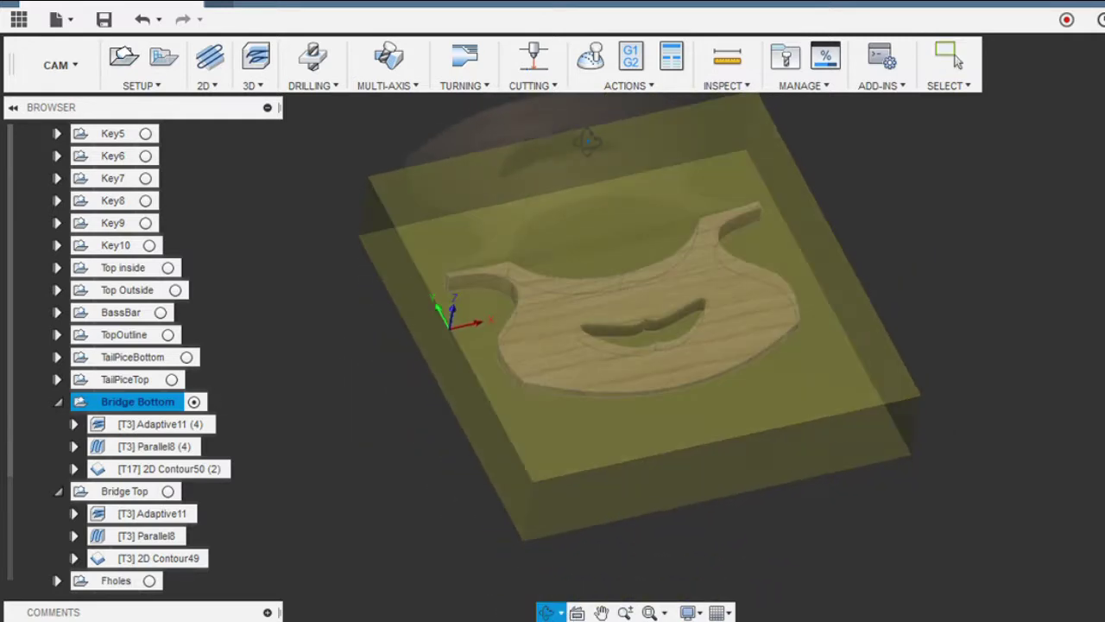
pyautogui.moveTo(721, 283); pyautogui.dragTo(717, 259)
pyautogui.moveTo(676, 135); pyautogui.dragTo(684, 215)
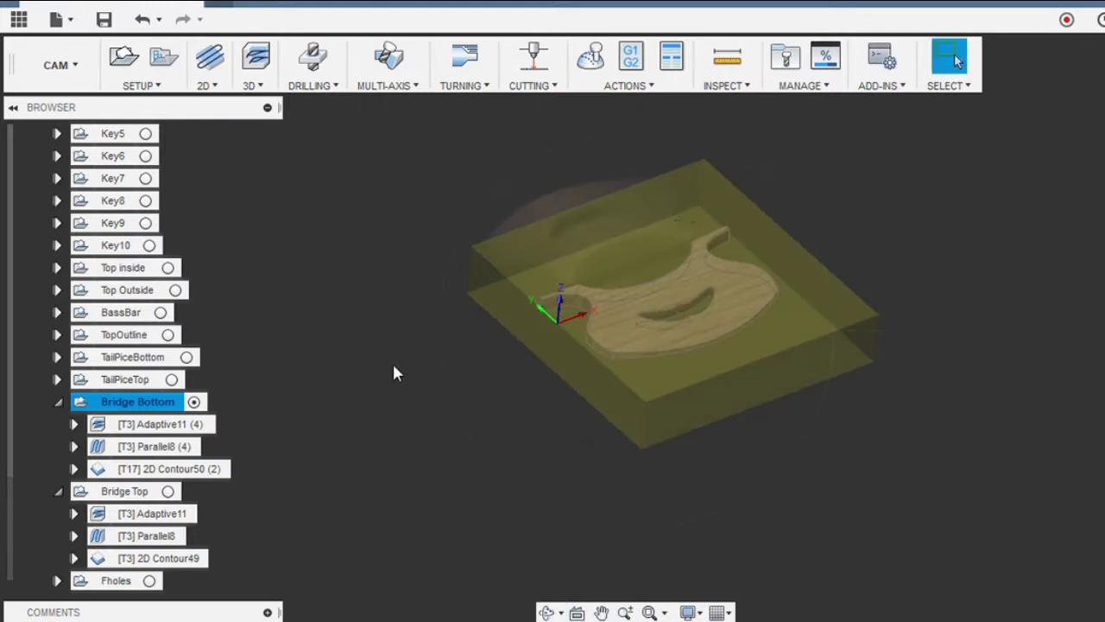
pyautogui.click(180, 424)
pyautogui.scroll(3, 661, 215)
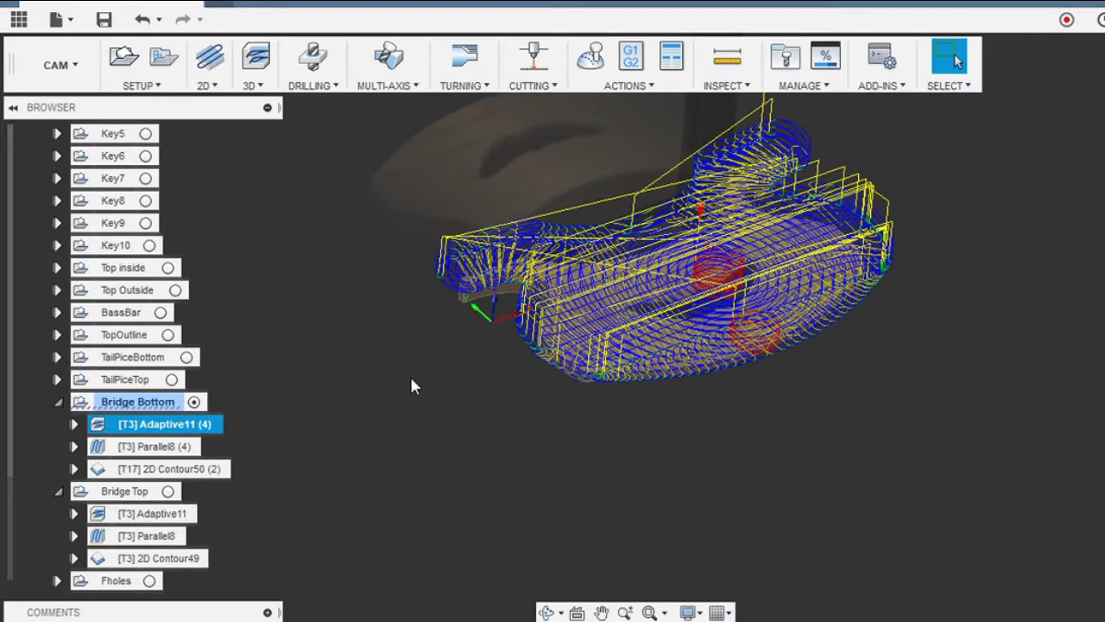
pyautogui.click(126, 455)
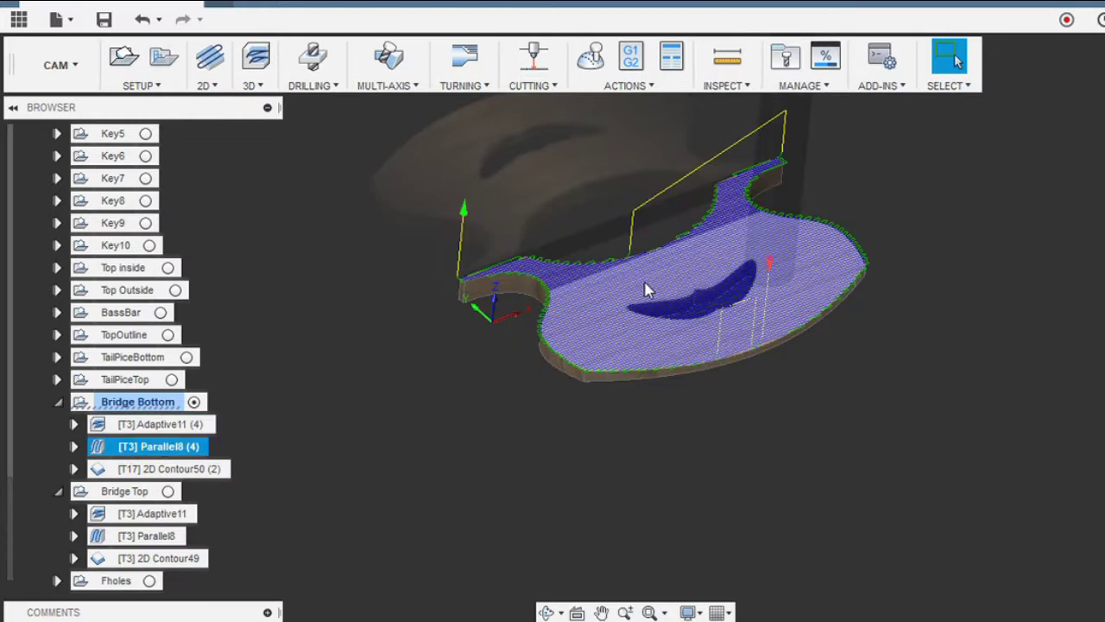
pyautogui.scroll(3, 805, 222)
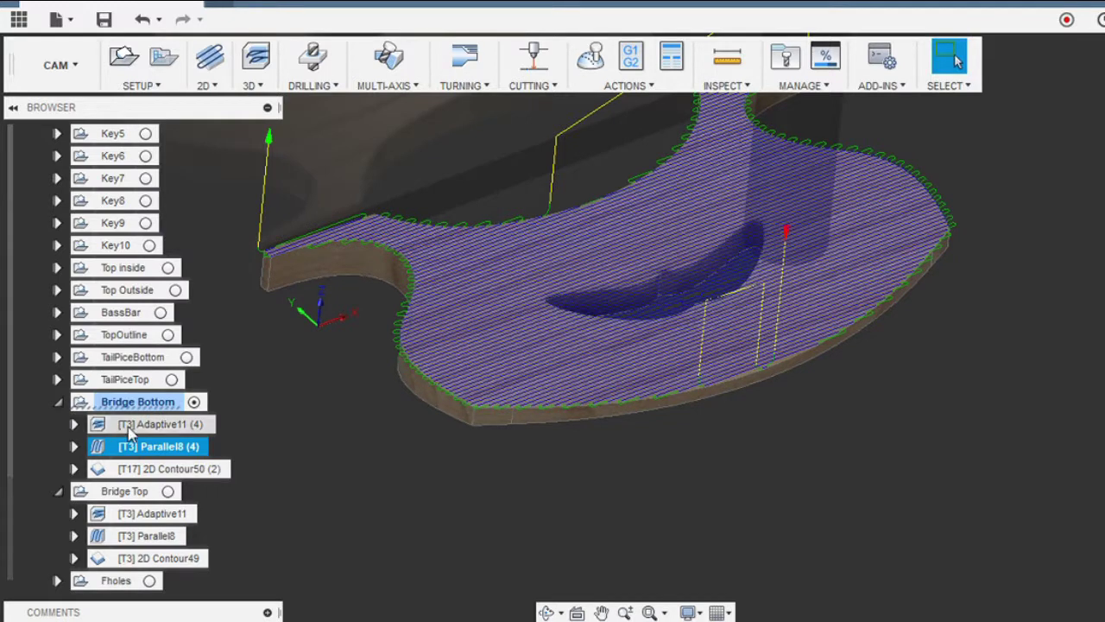
pyautogui.click(138, 469)
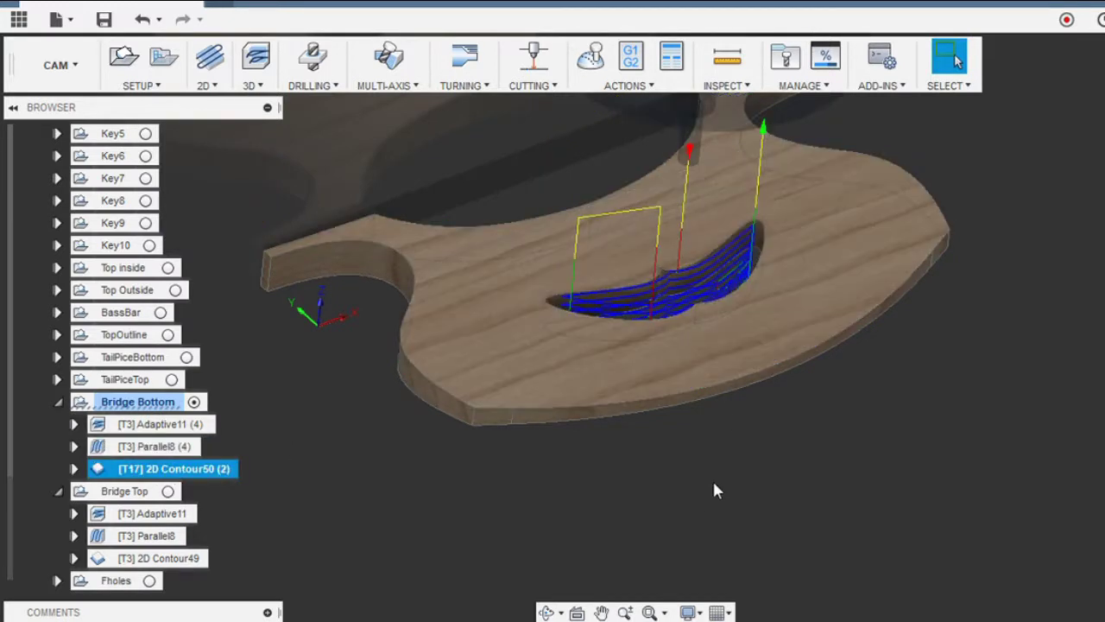
pyautogui.scroll(-3, 700, 493)
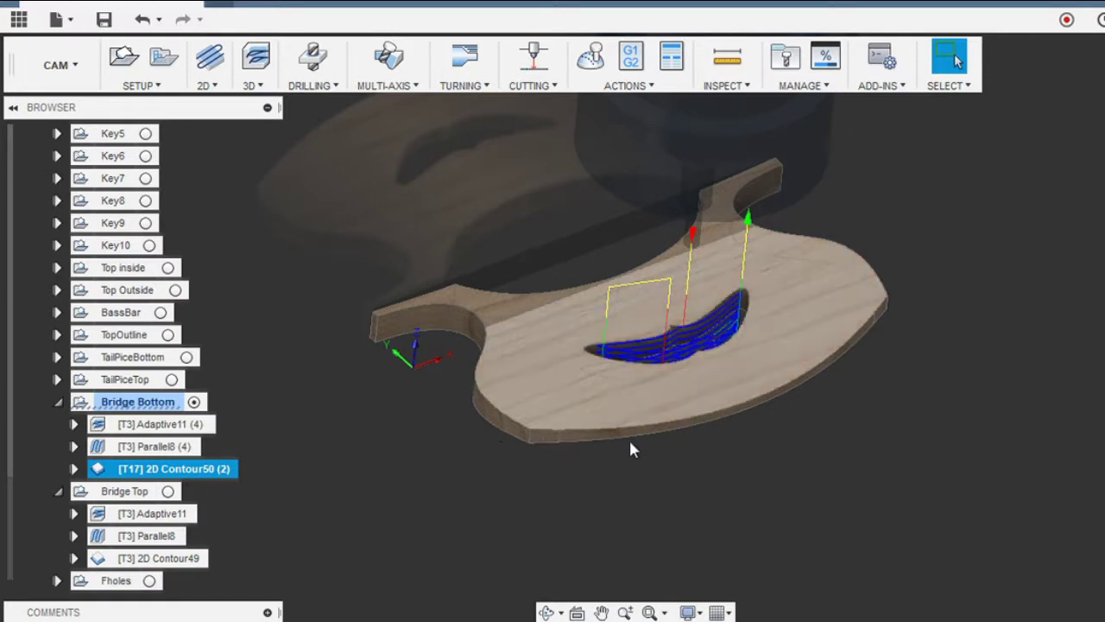
# Orbit to view the part's underside and bring up the Bridge Top setup's stock.
pyautogui.click(547, 613)
pyautogui.moveTo(553, 388); pyautogui.dragTo(530, 141)
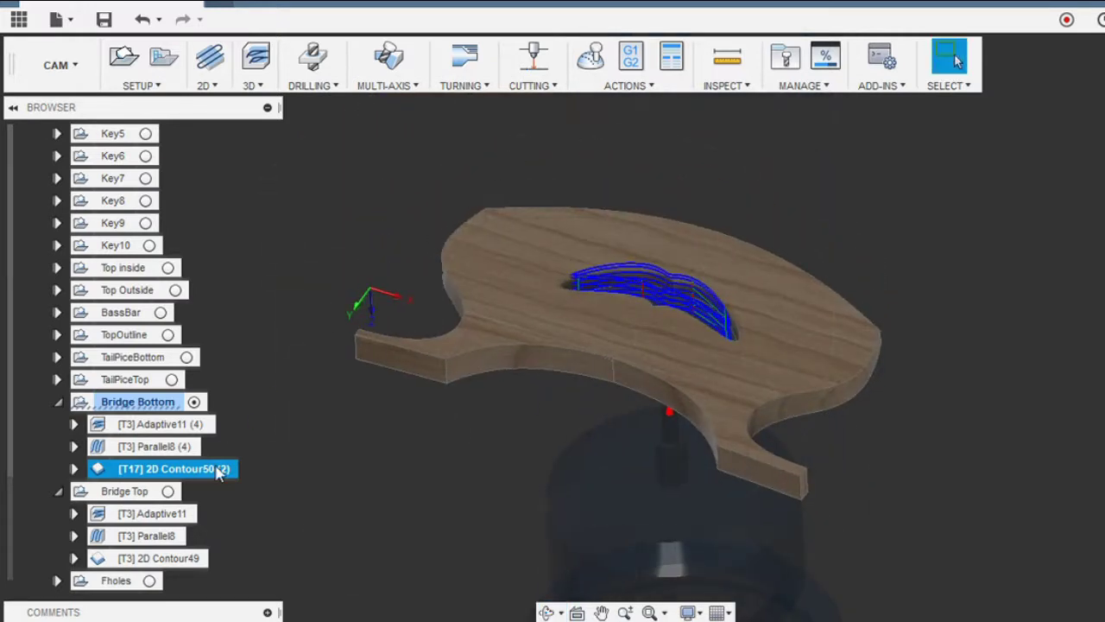
pyautogui.click(129, 491)
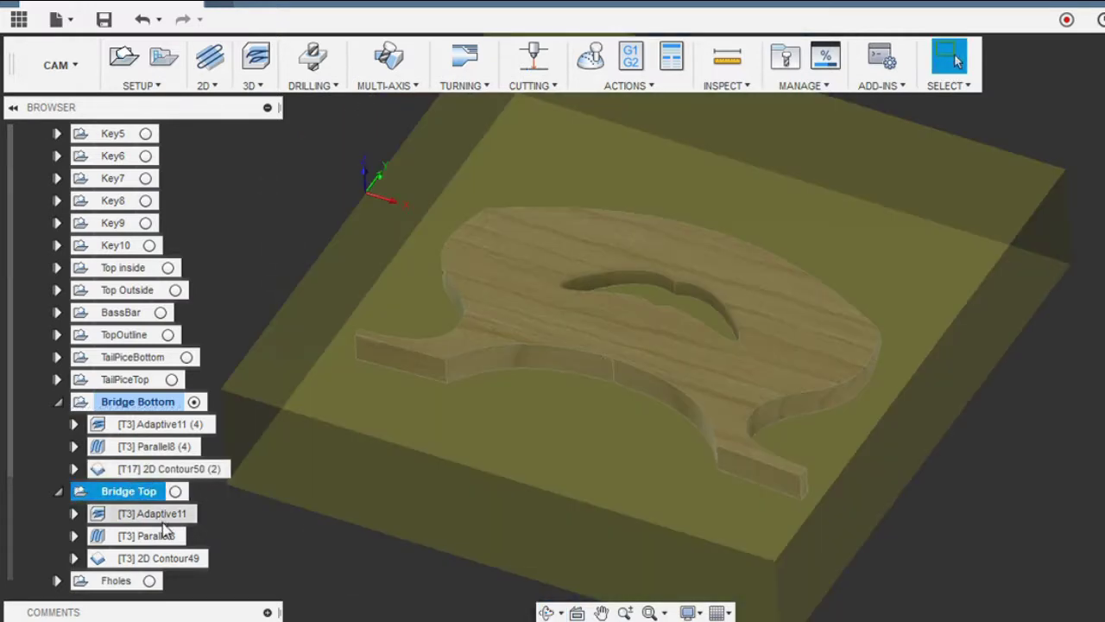
# Display the Bridge Top Adaptive11, Parallel8 and 2D Contour49 toolpaths in turn.
pyautogui.click(156, 514)
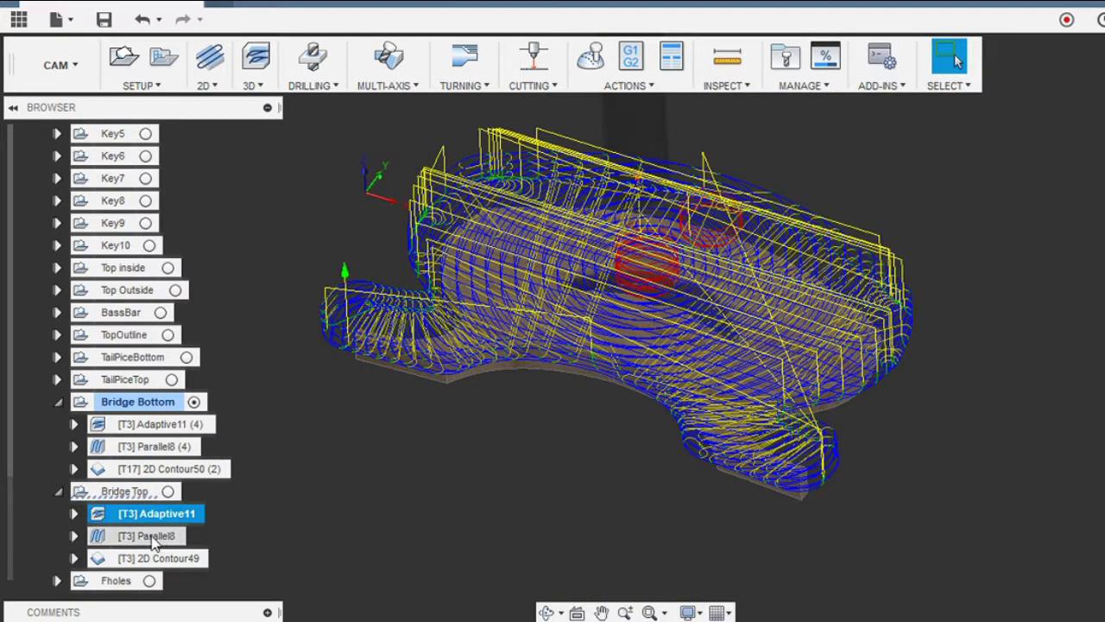
pyautogui.click(152, 537)
pyautogui.click(151, 559)
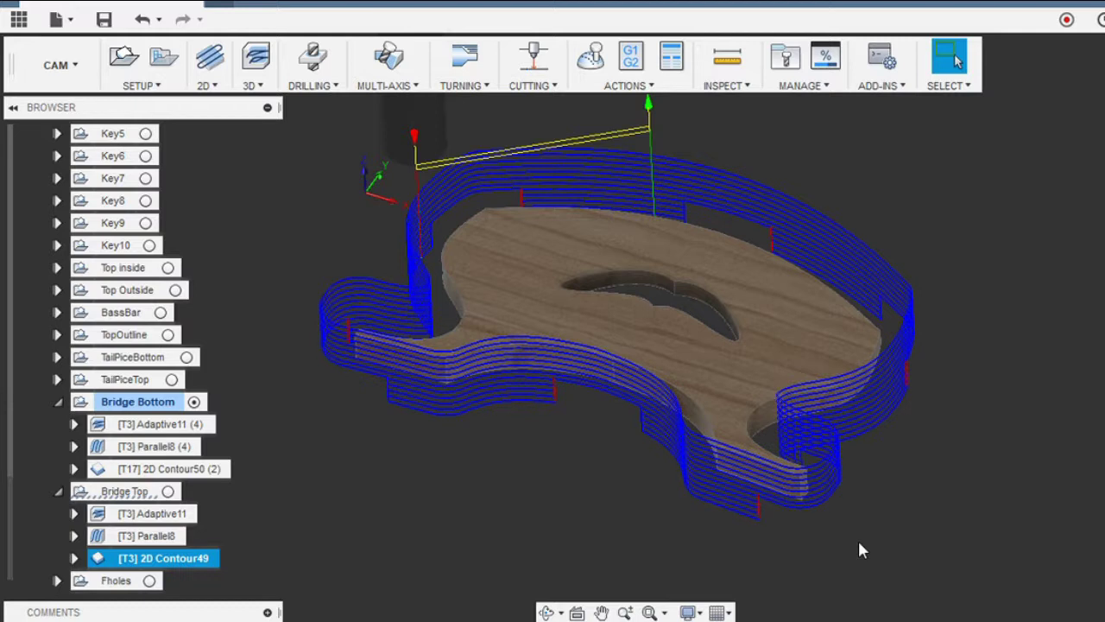
# Return to the Bridge Bottom setup and scroll the browser back to the top.
pyautogui.click(112, 402)
pyautogui.scroll(5, 108, 179)
pyautogui.scroll(3, 106, 179)
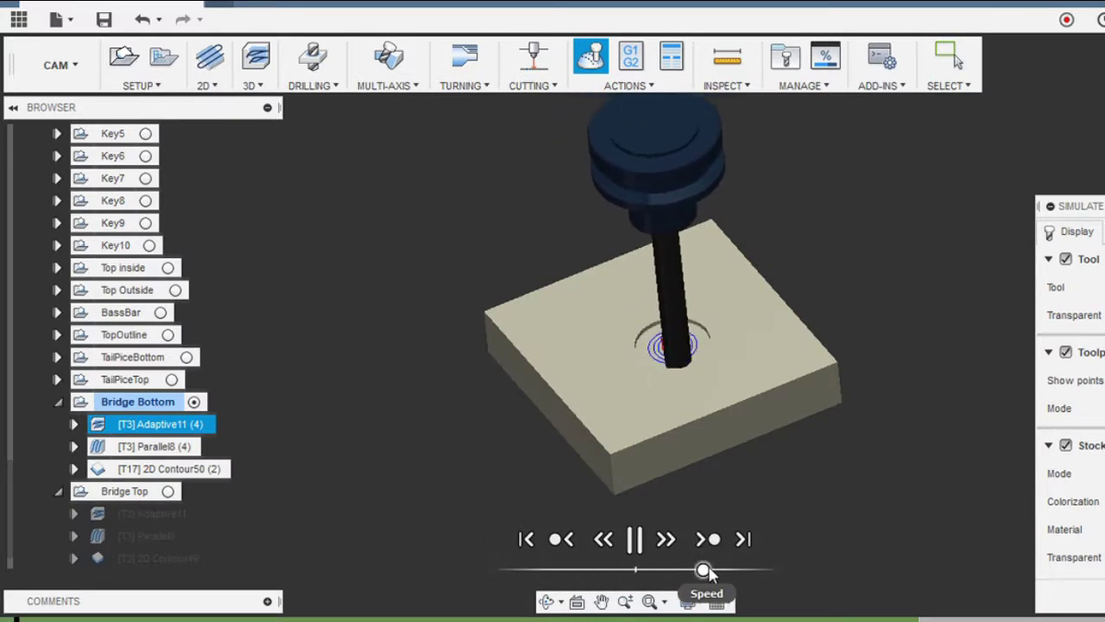
# Run the Bridge Bottom simulation at higher speed, orbit around the cut stock, then exit.
pyautogui.moveTo(705, 571); pyautogui.dragTo(723, 571)
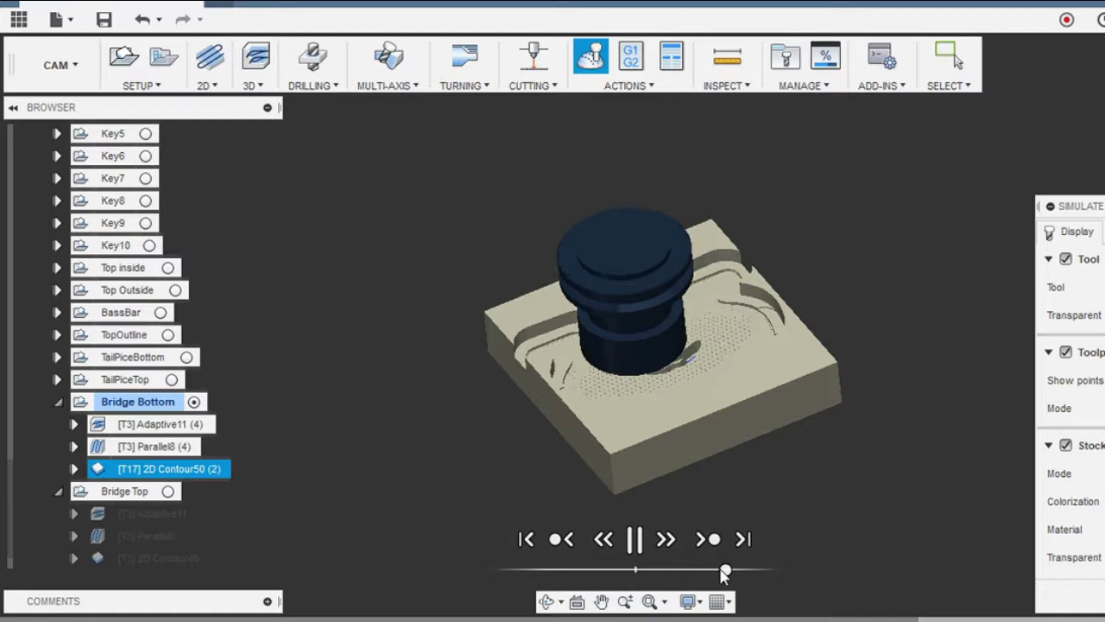
pyautogui.click(547, 602)
pyautogui.moveTo(605, 398); pyautogui.dragTo(617, 321)
pyautogui.scroll(3, 652, 353)
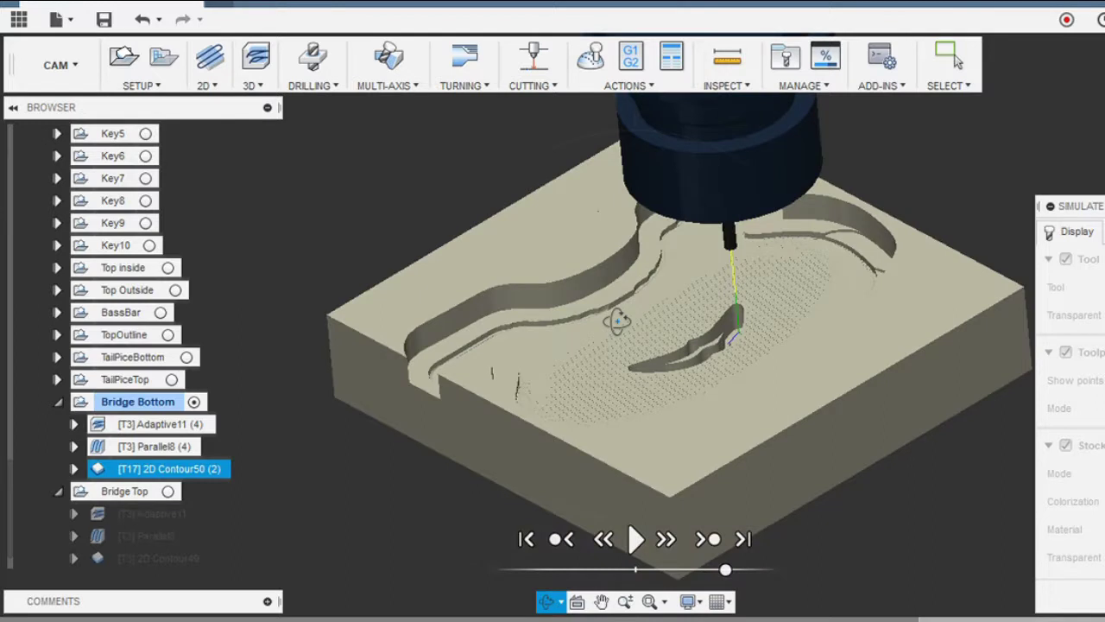
pyautogui.press('Escape')
pyautogui.press('Escape')
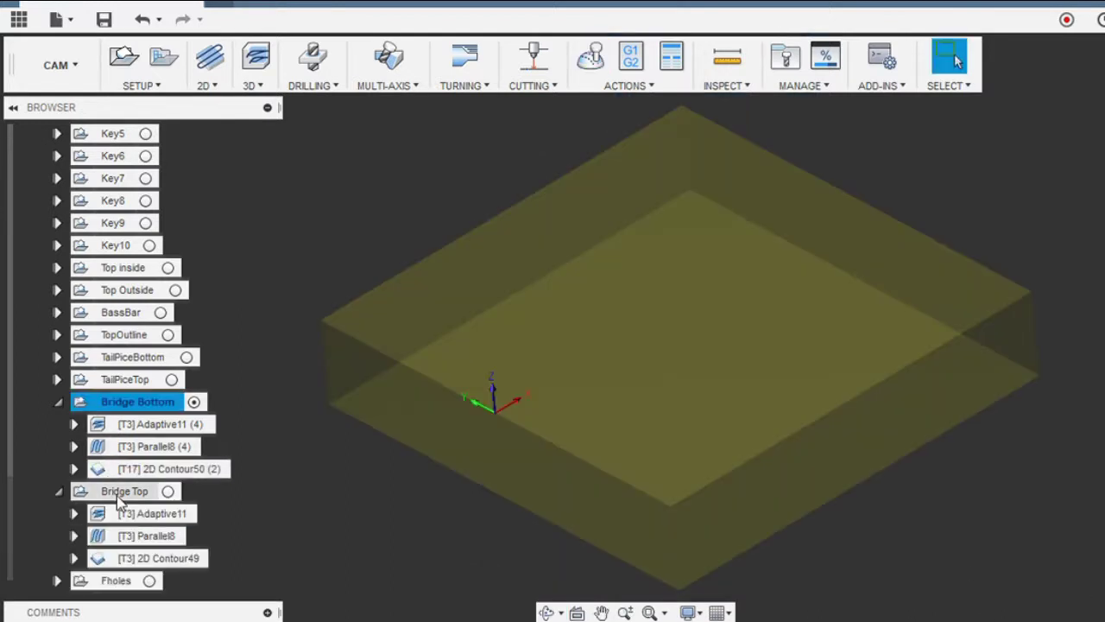
# Select the Bridge Top setup and orbit the stock box to a new angle.
pyautogui.click(121, 494)
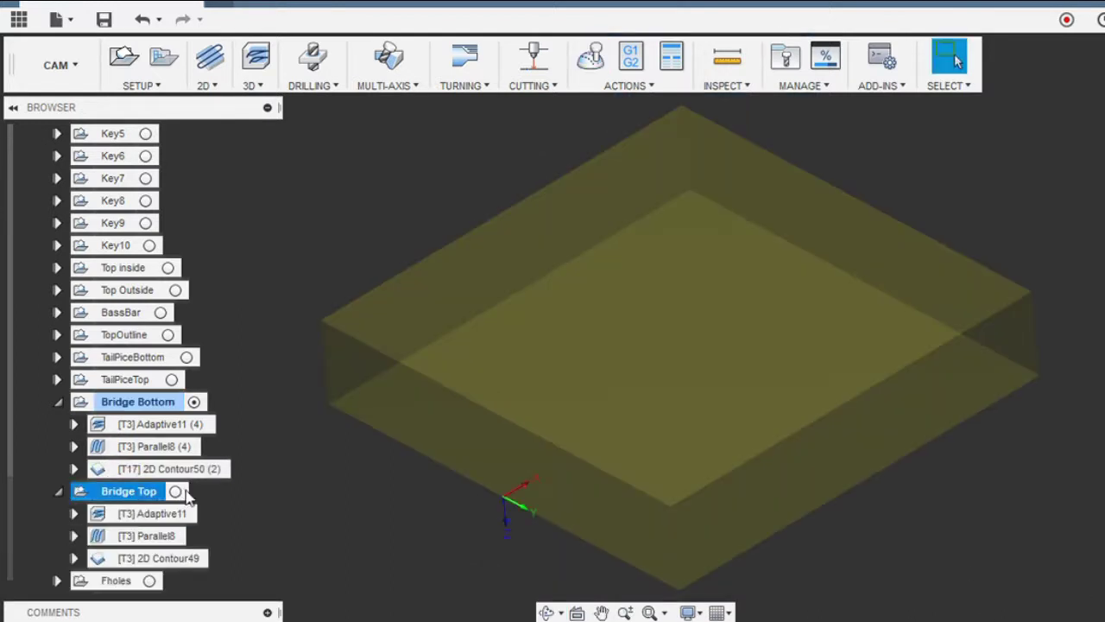
pyautogui.click(546, 612)
pyautogui.moveTo(552, 328); pyautogui.dragTo(750, 323)
pyautogui.press('Escape')
# Simulate the Bridge Top toolpaths at increased playback speed until finished, then exit.
pyautogui.click(591, 61)
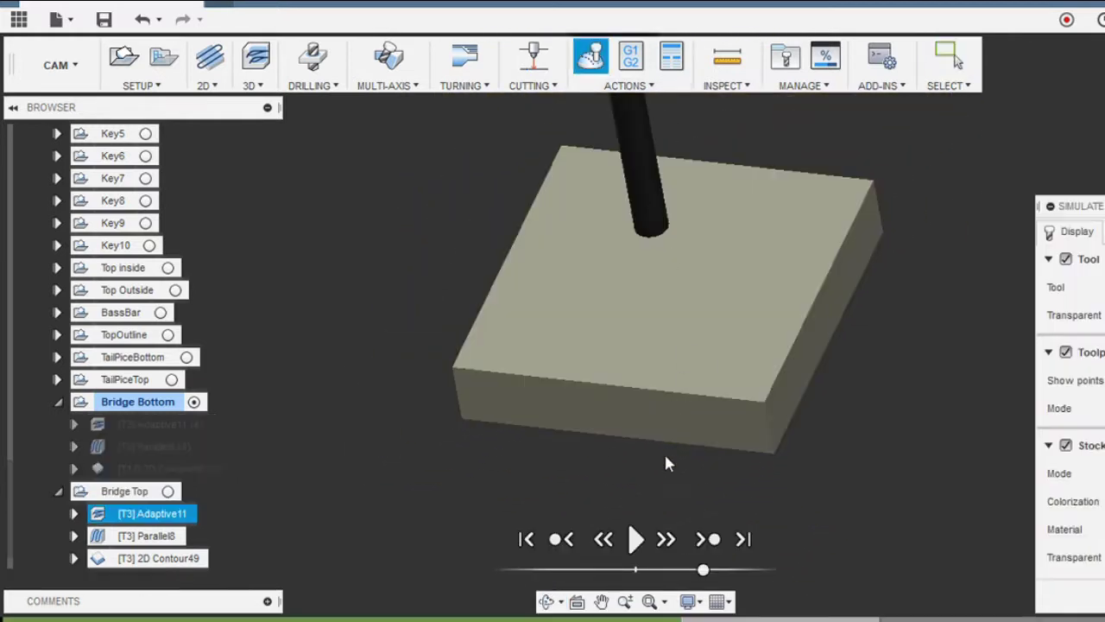
pyautogui.click(634, 540)
pyautogui.moveTo(703, 570); pyautogui.dragTo(715, 570)
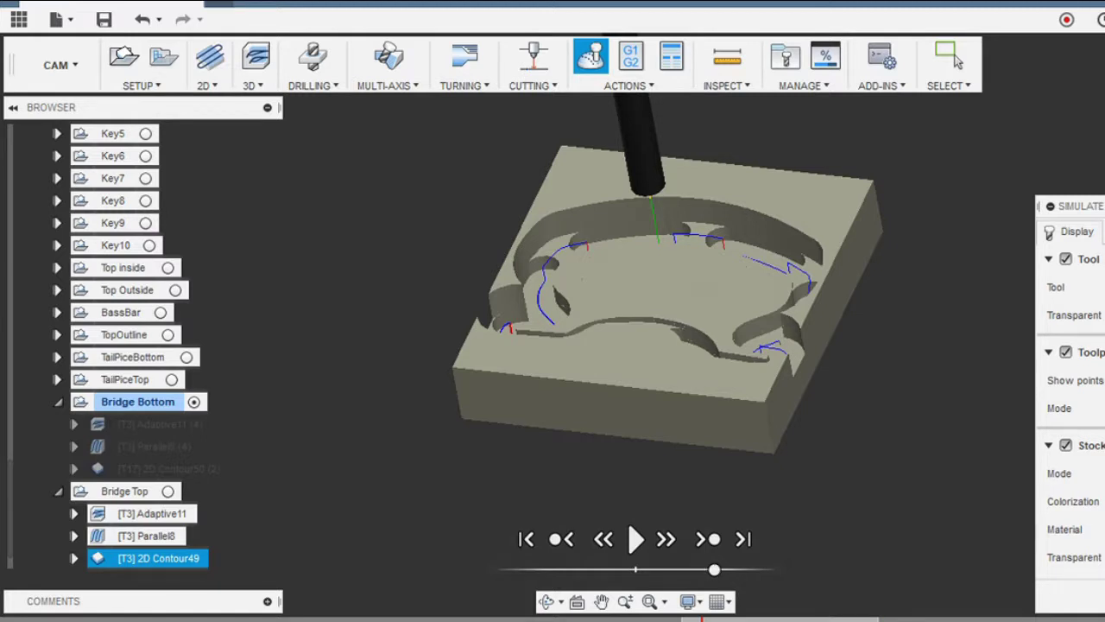
pyautogui.press('Escape')
# Replay the Bridge Top simulation from Adaptive11 with Alt+S and enlarge the view of the cut bridge.
pyautogui.click(158, 412)
pyautogui.click(142, 513)
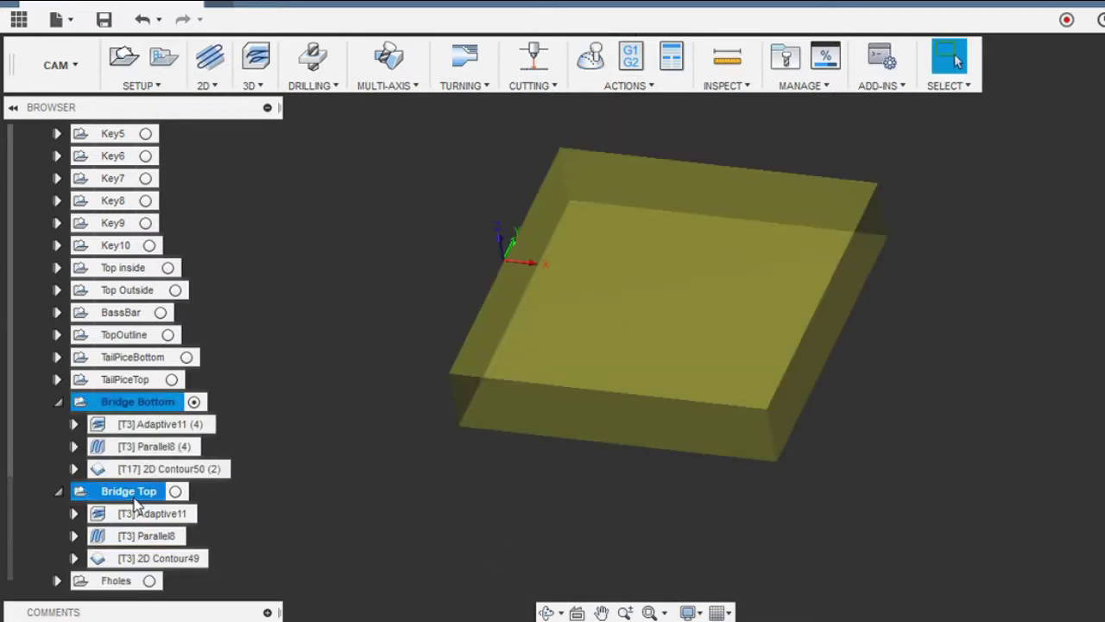
pyautogui.hotkey('alt', 's')
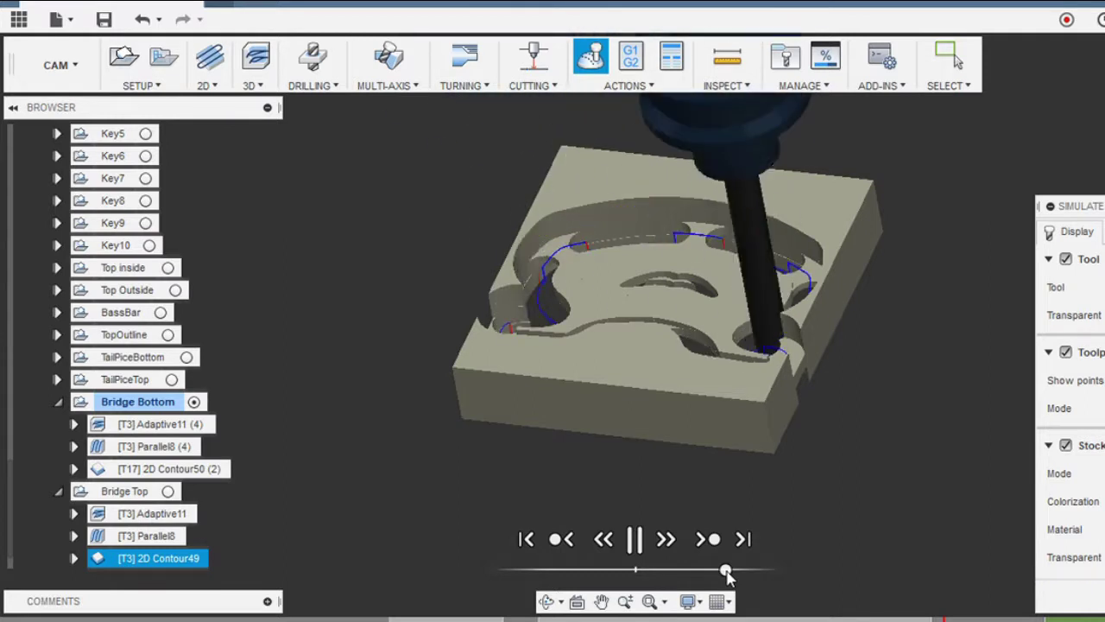
pyautogui.keyDown('shift'); pyautogui.moveTo(639, 509); pyautogui.dragTo(864, 134, button='middle'); pyautogui.keyUp('shift')
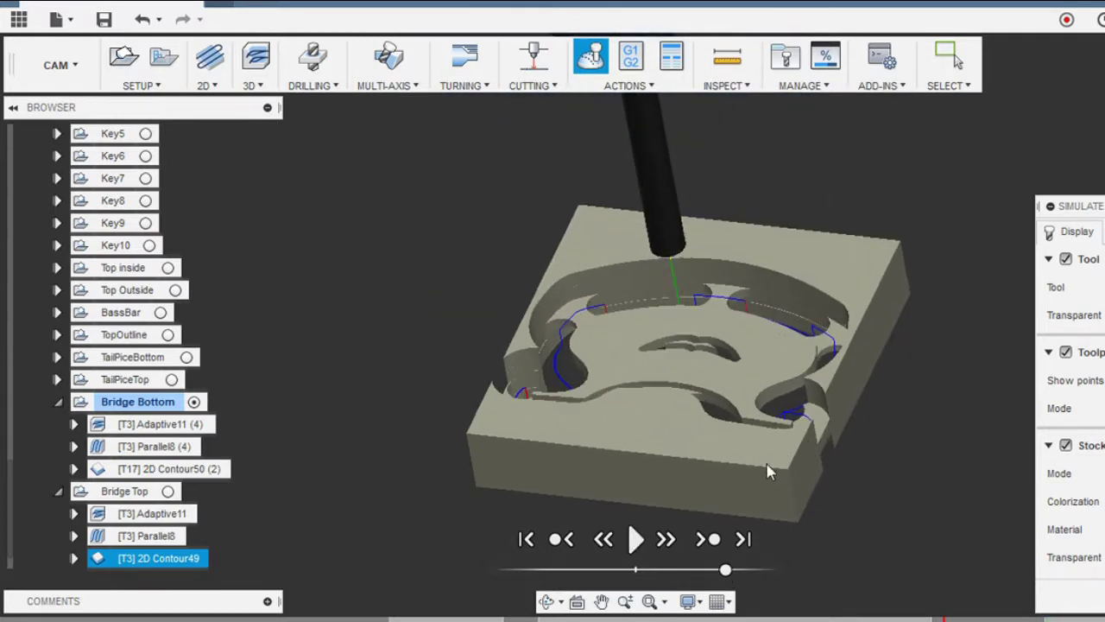